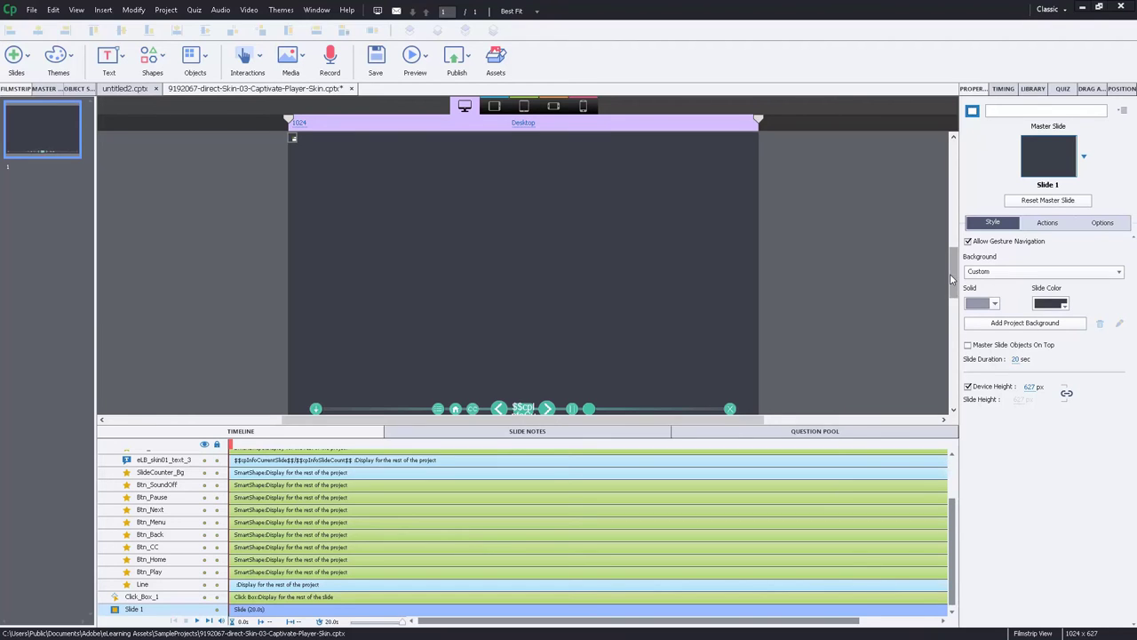
# Insert DSCF3551.mp4 on the stage as a multi-slide synchronized video, modifying the slide duration to accommodate the video.
pyautogui.scroll(-1, 951, 271)
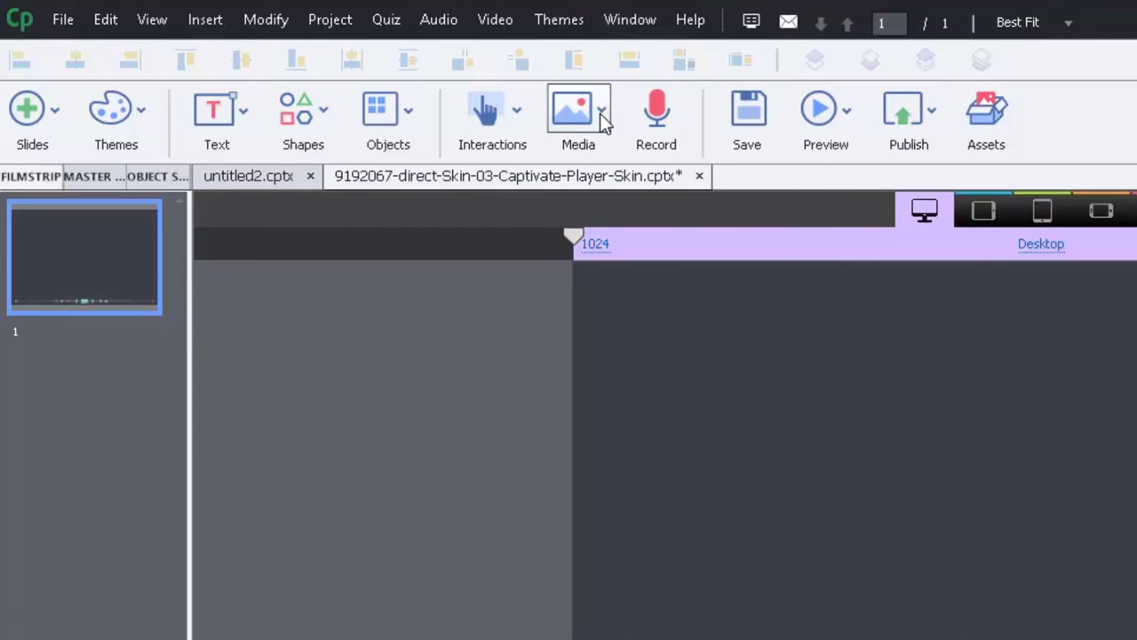
pyautogui.click(602, 112)
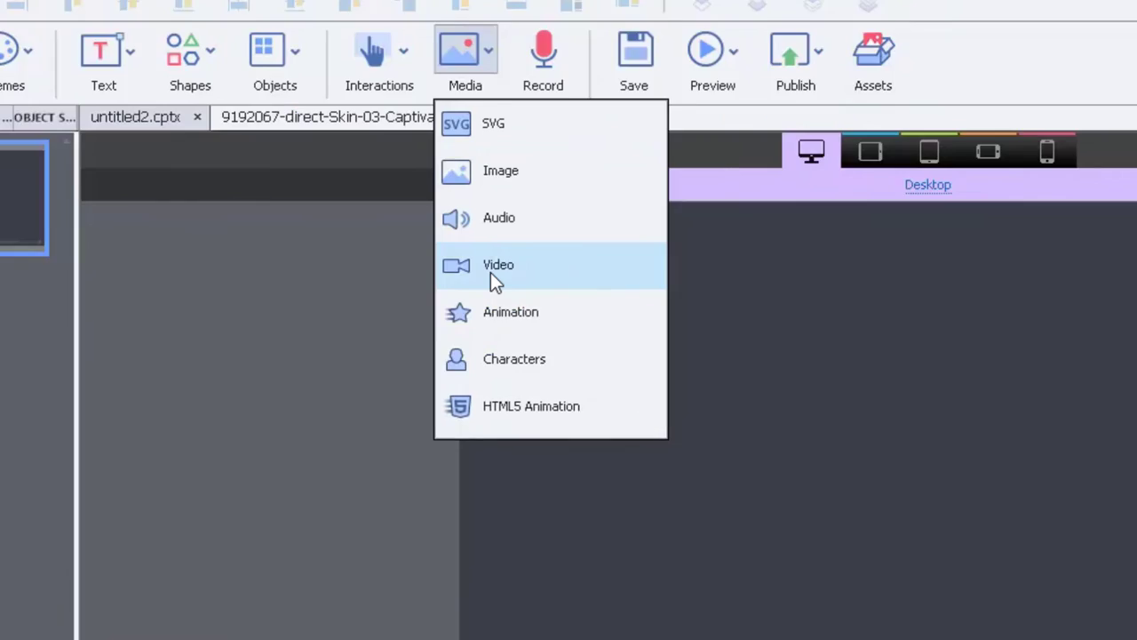
pyautogui.click(612, 325)
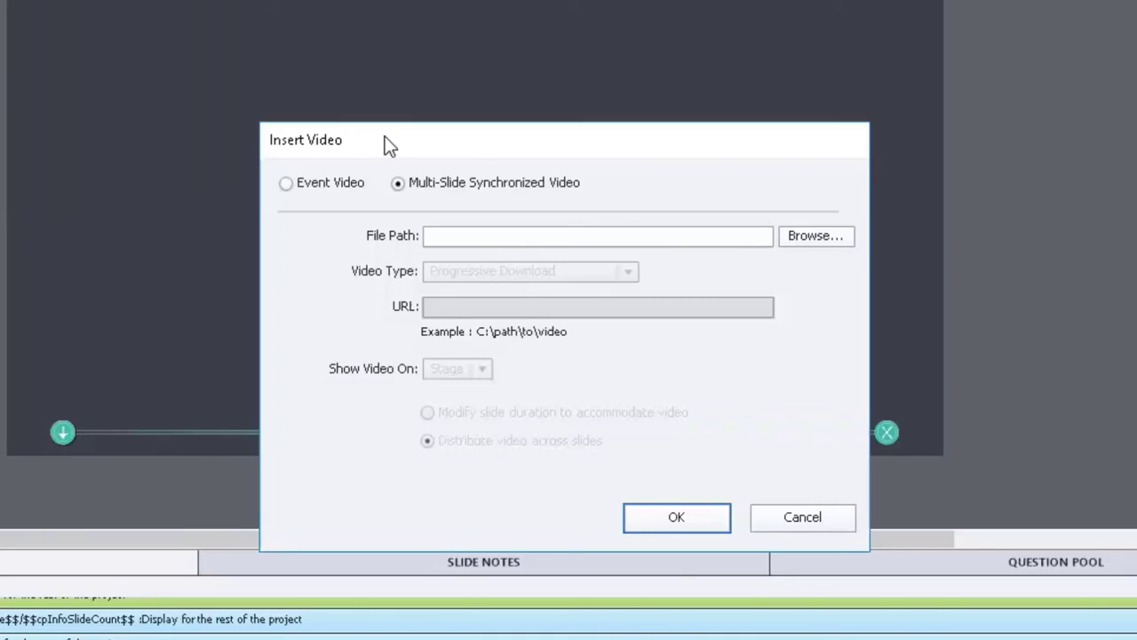
pyautogui.click(286, 184)
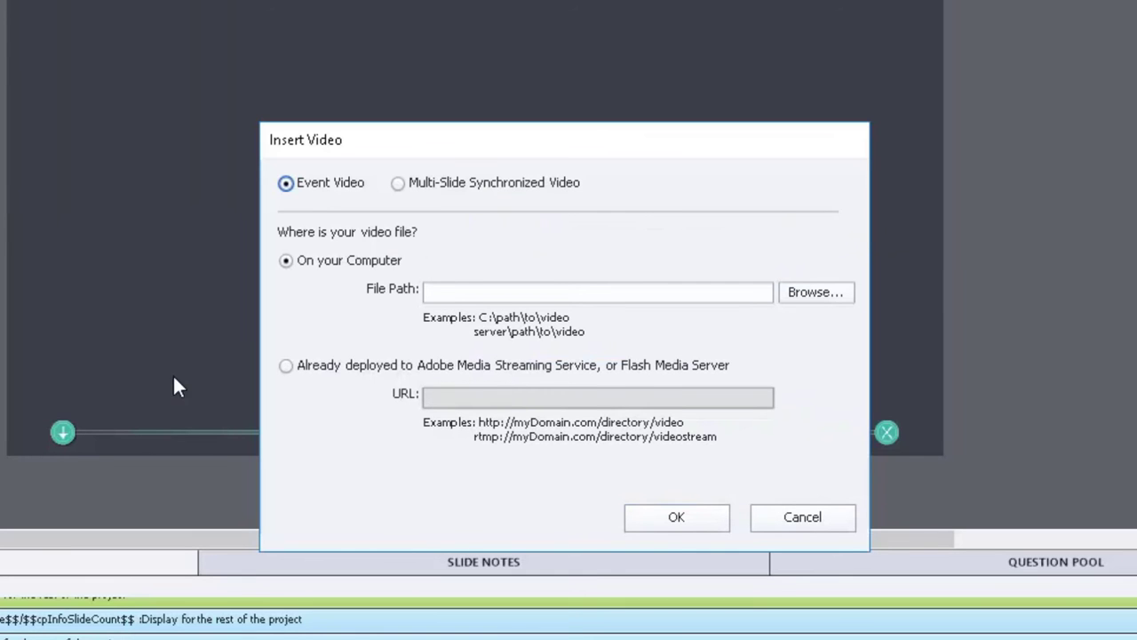
pyautogui.click(442, 187)
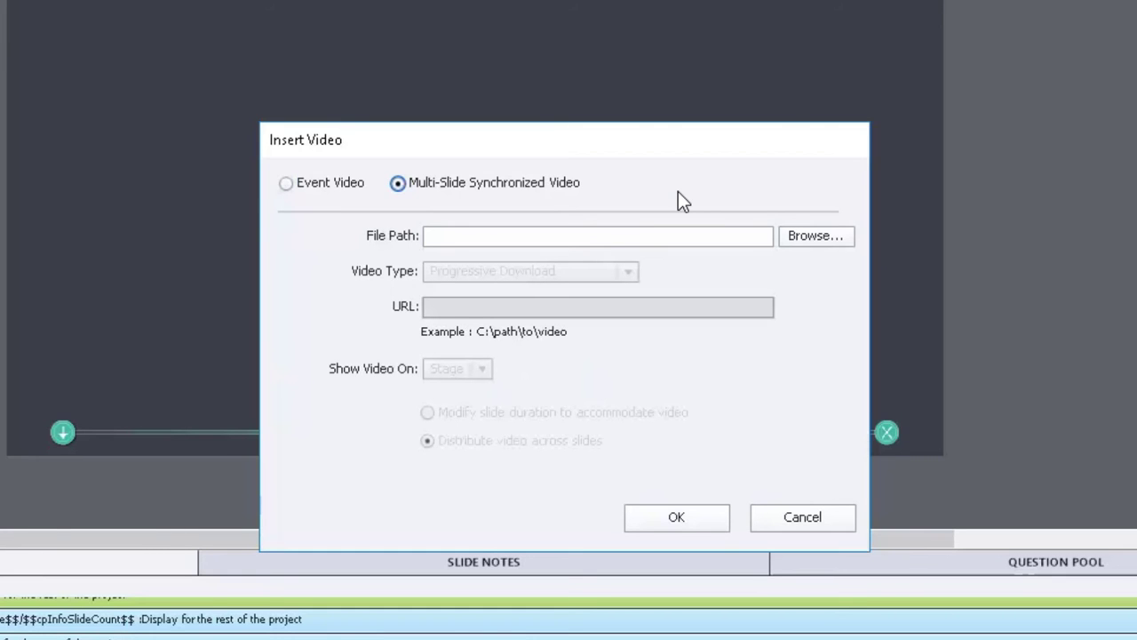
pyautogui.click(819, 236)
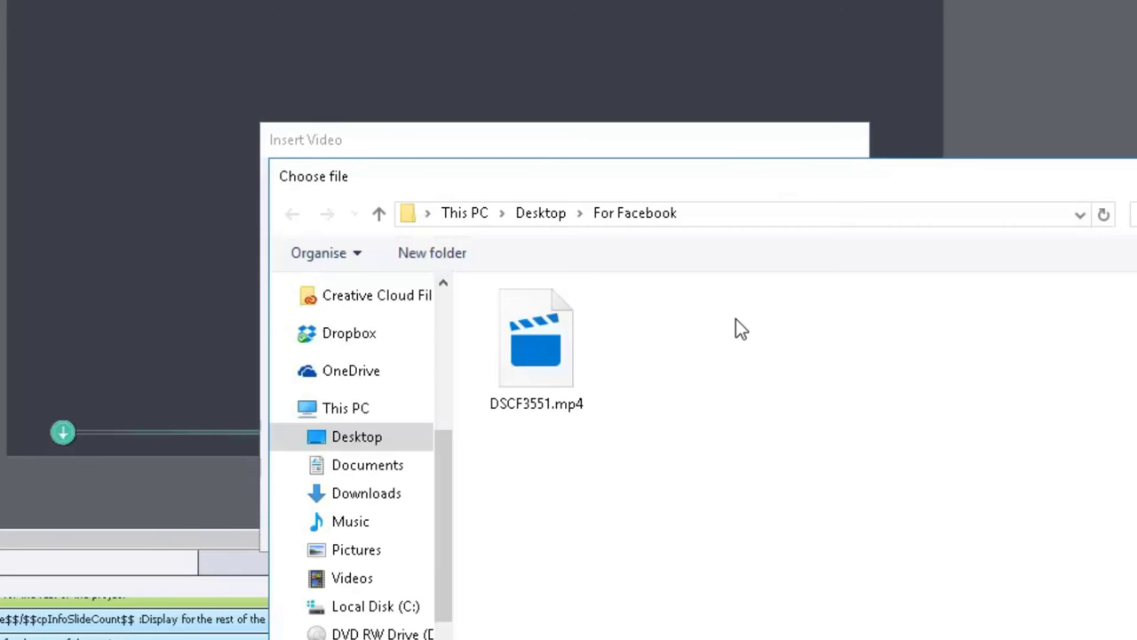
pyautogui.click(519, 404)
pyautogui.press('Return')
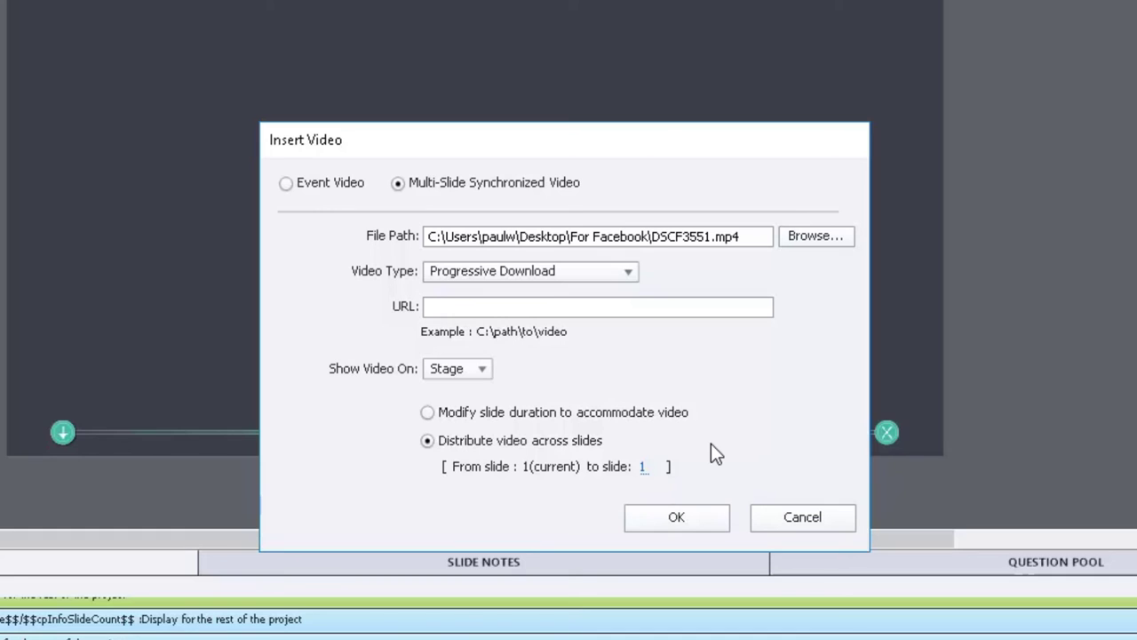
pyautogui.click(427, 412)
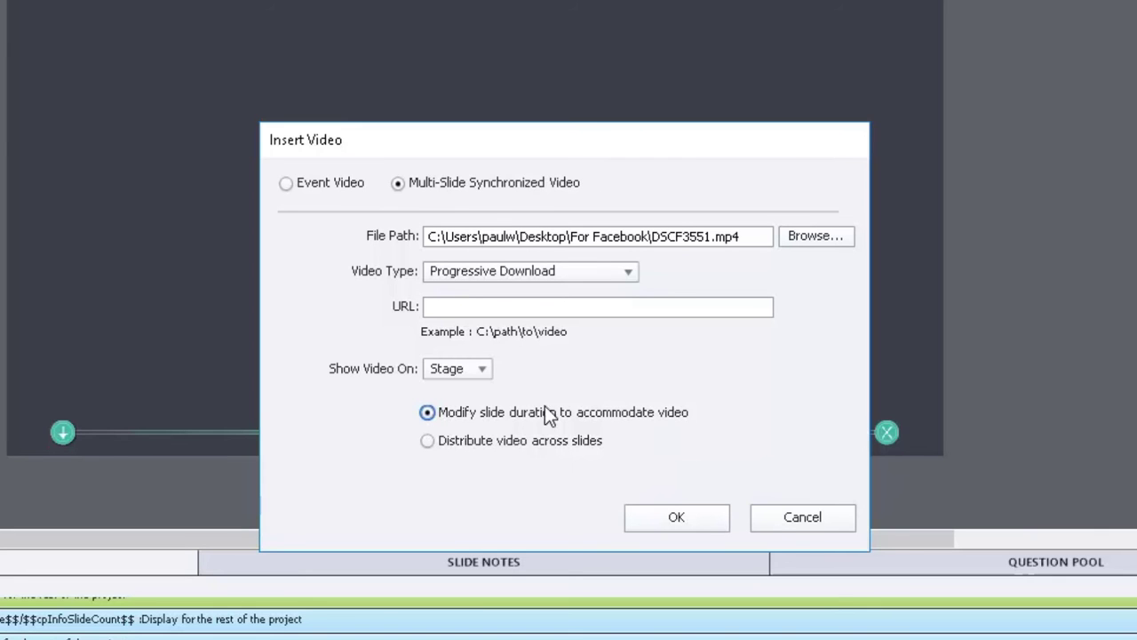
pyautogui.click(682, 517)
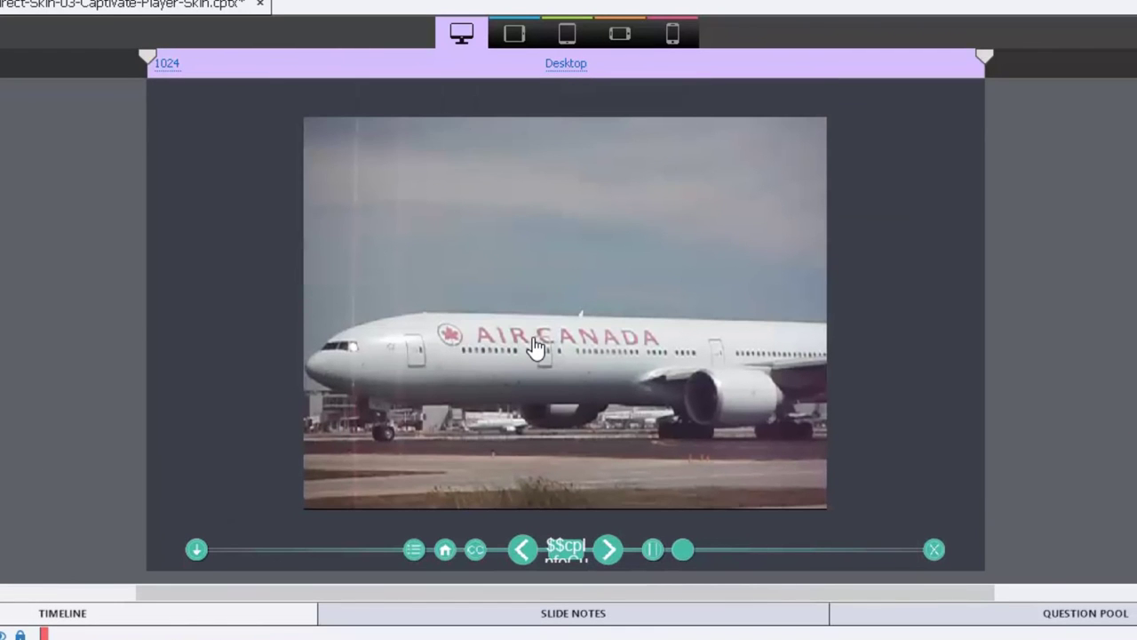
# Move the inserted video up on the slide to about 7% from the top edge.
pyautogui.click(536, 347)
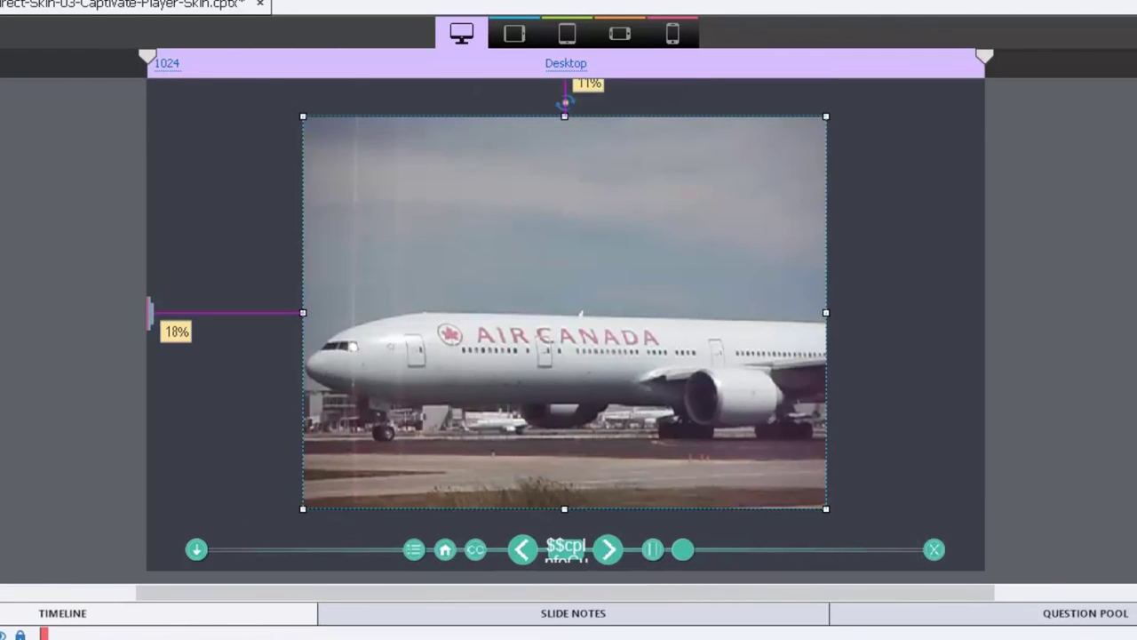
pyautogui.scroll(1, 566, 333)
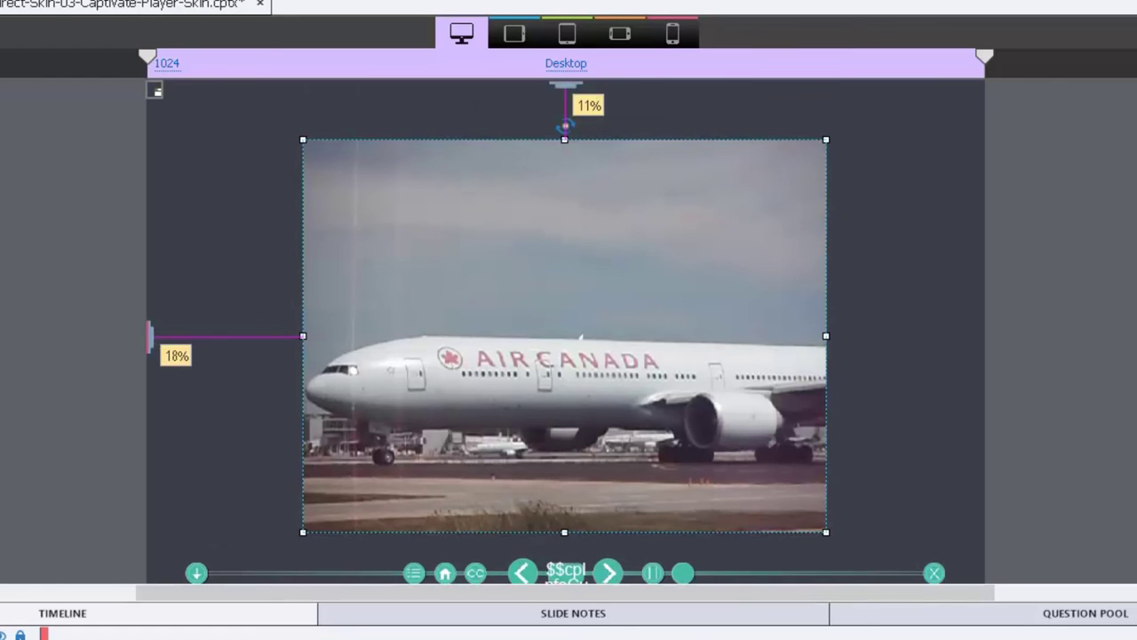
pyautogui.hotkey('ctrl', 'z')
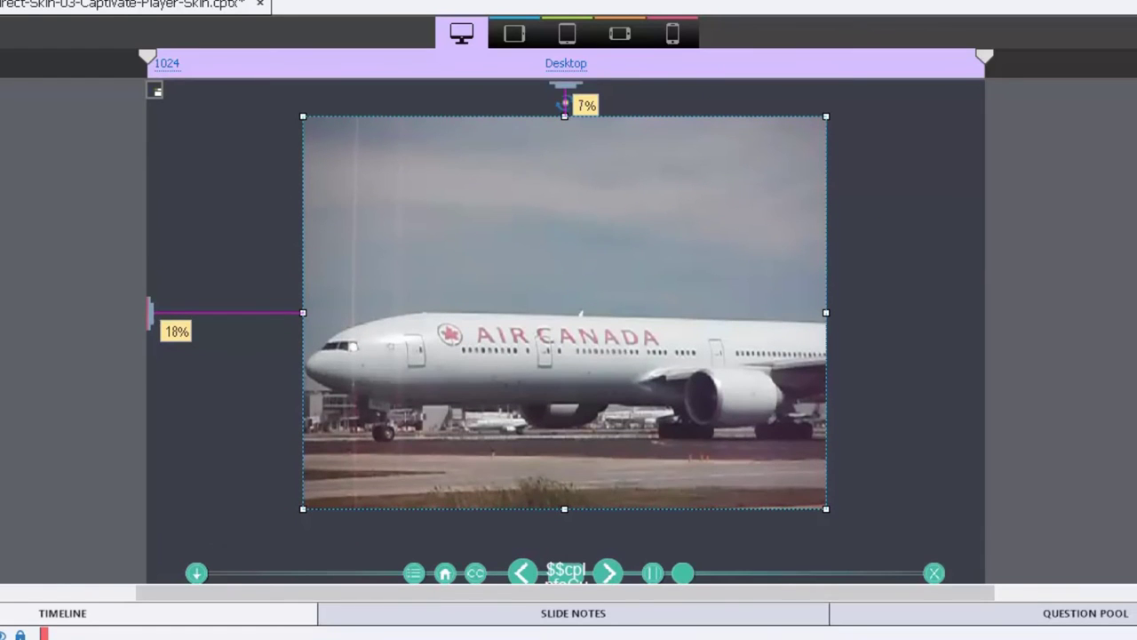
pyautogui.click(1050, 284)
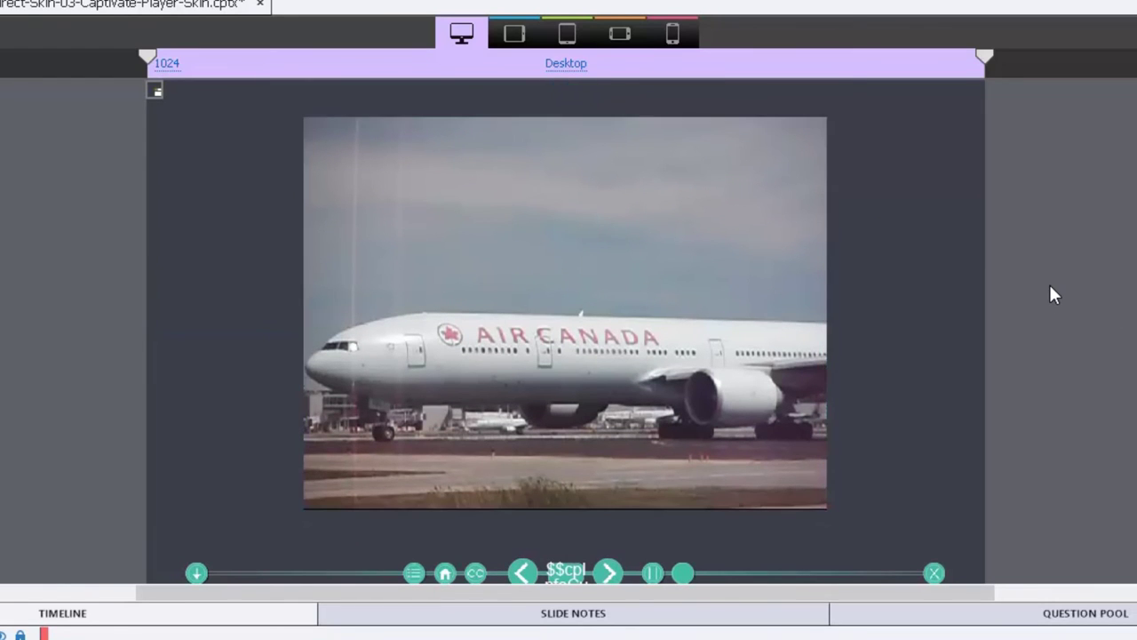
# Add a closed caption at the start of the video's timeline reading "This is a sample of Multi Slide Synchronized Video.".
pyautogui.click(708, 434)
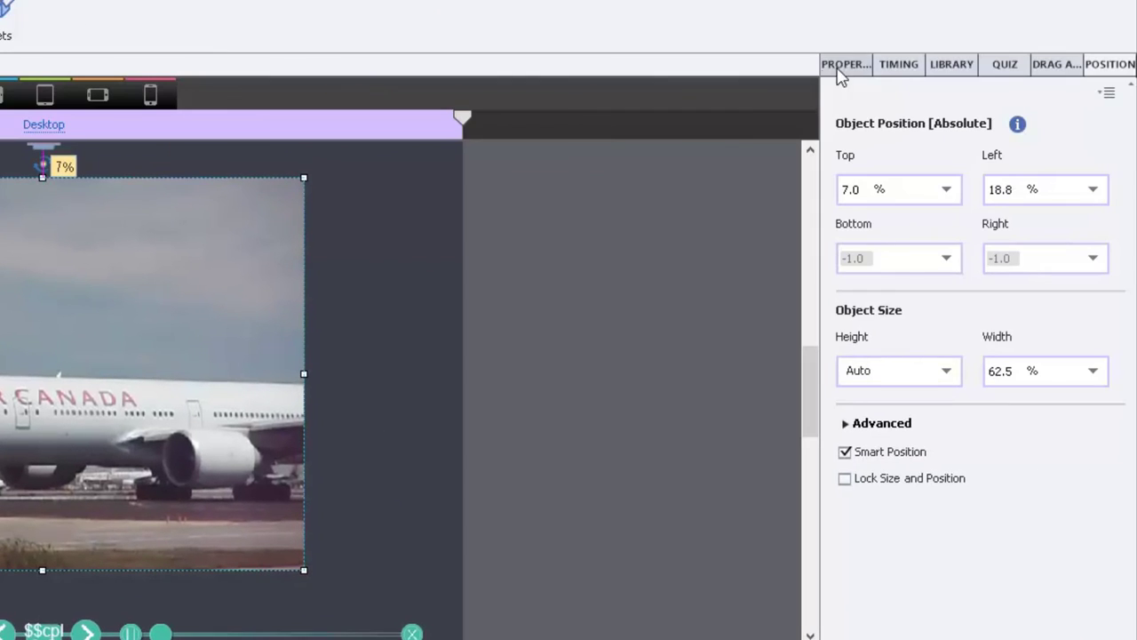
pyautogui.click(849, 65)
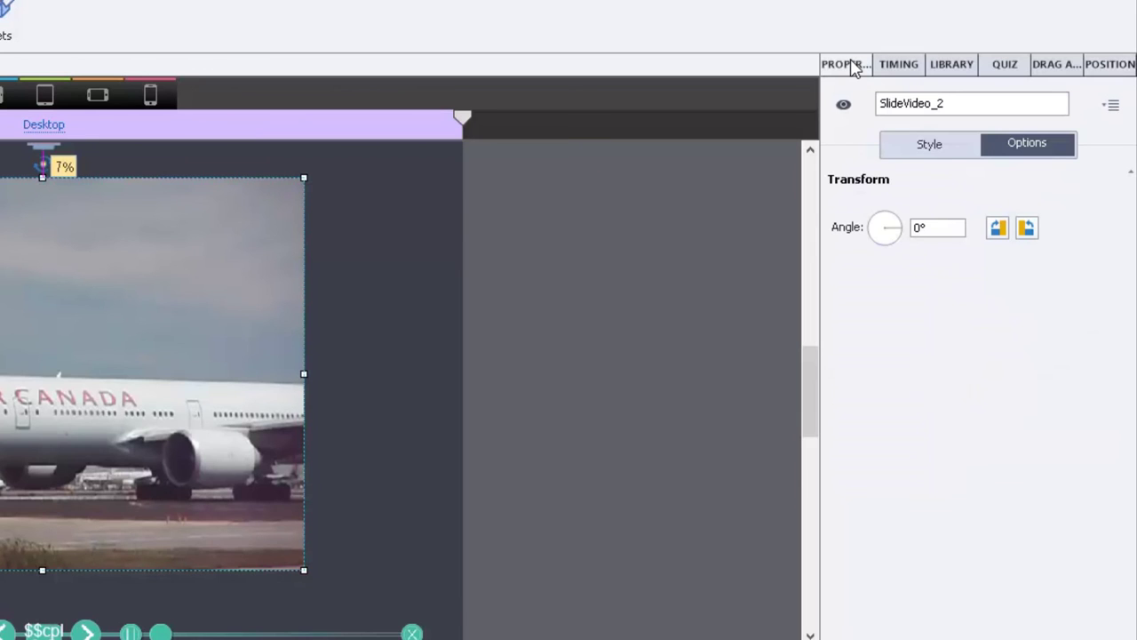
pyautogui.click(944, 149)
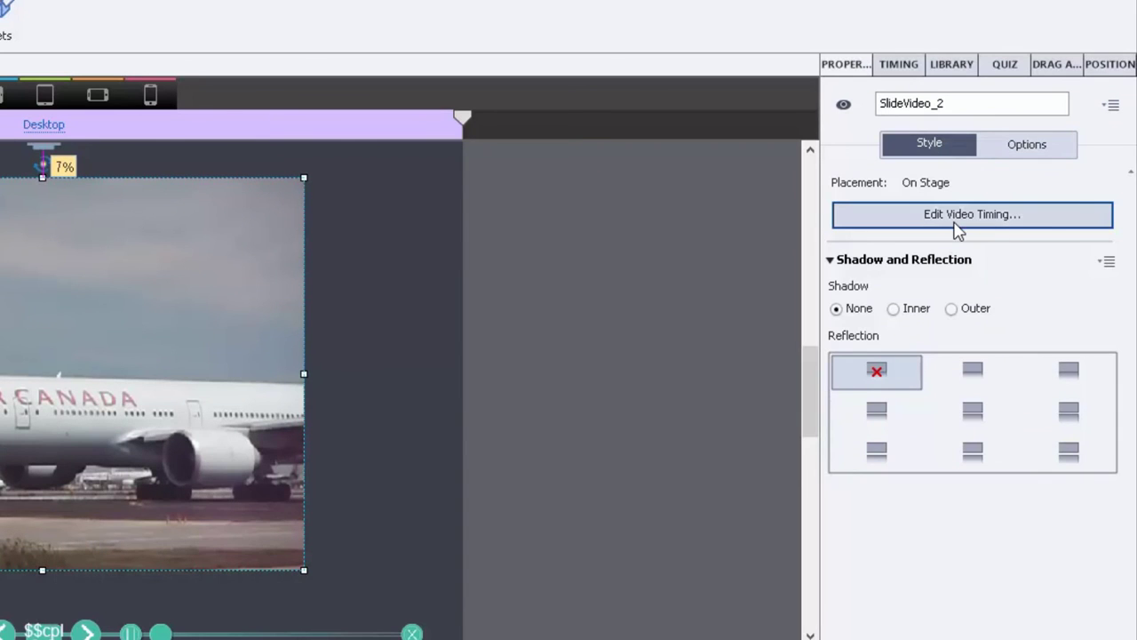
pyautogui.click(1044, 221)
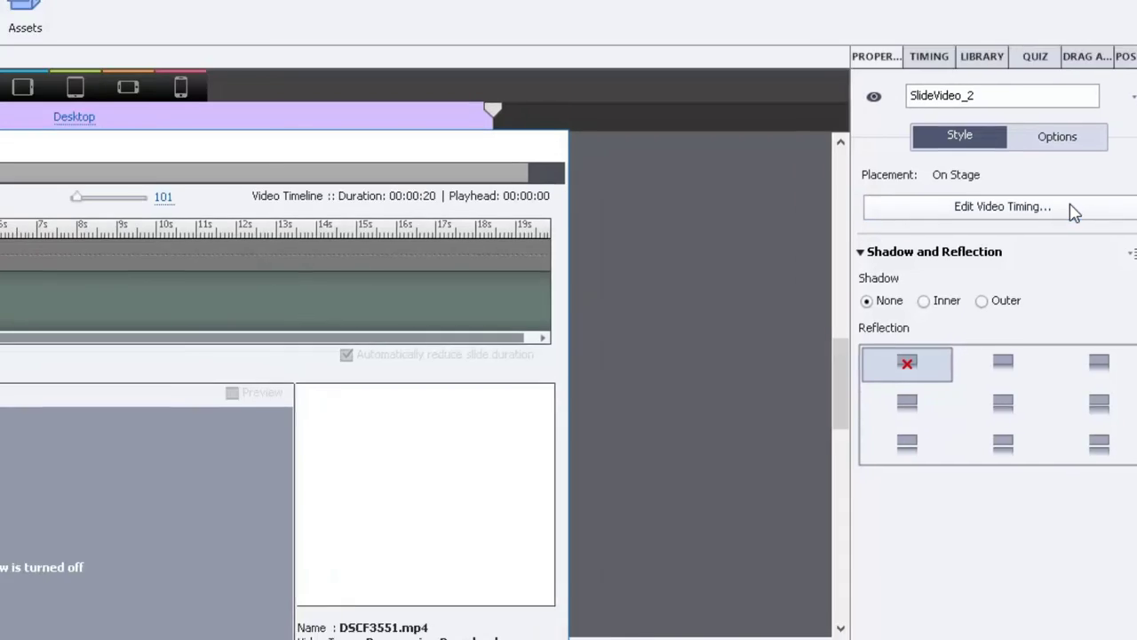
pyautogui.click(258, 66)
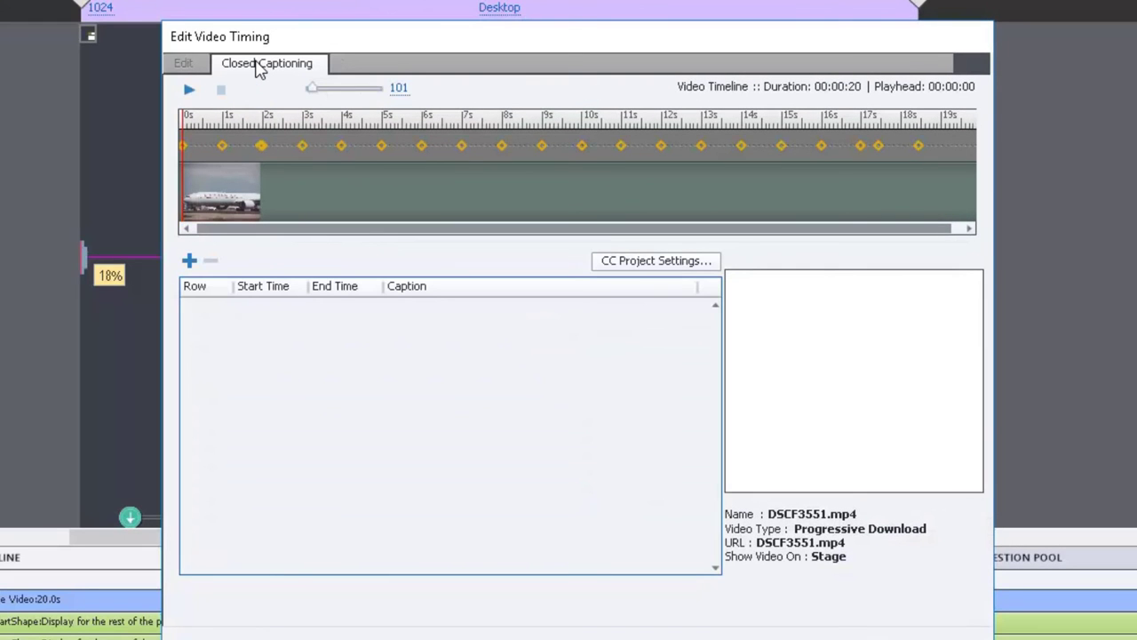
pyautogui.click(189, 260)
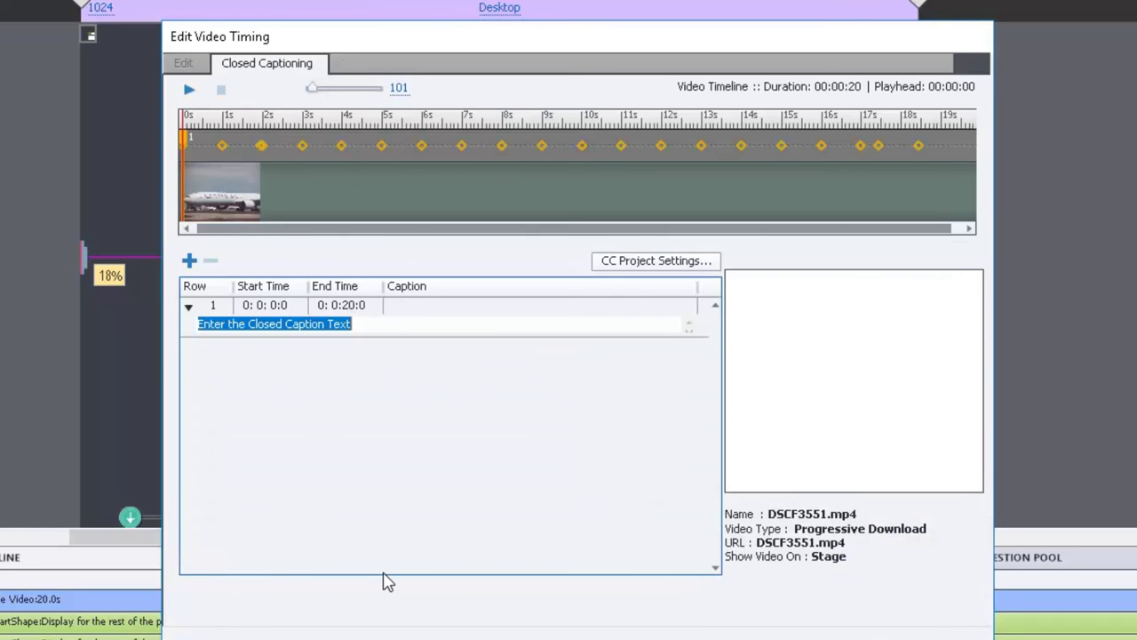
pyautogui.write('This is a ')
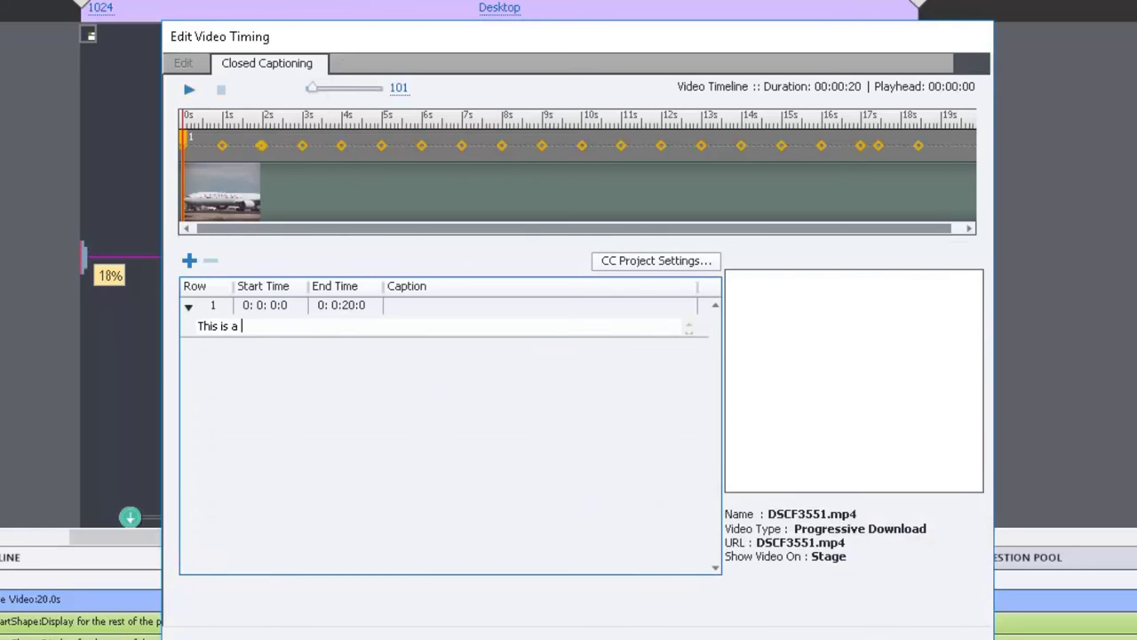
pyautogui.write('sample of Multi Slide Sy')
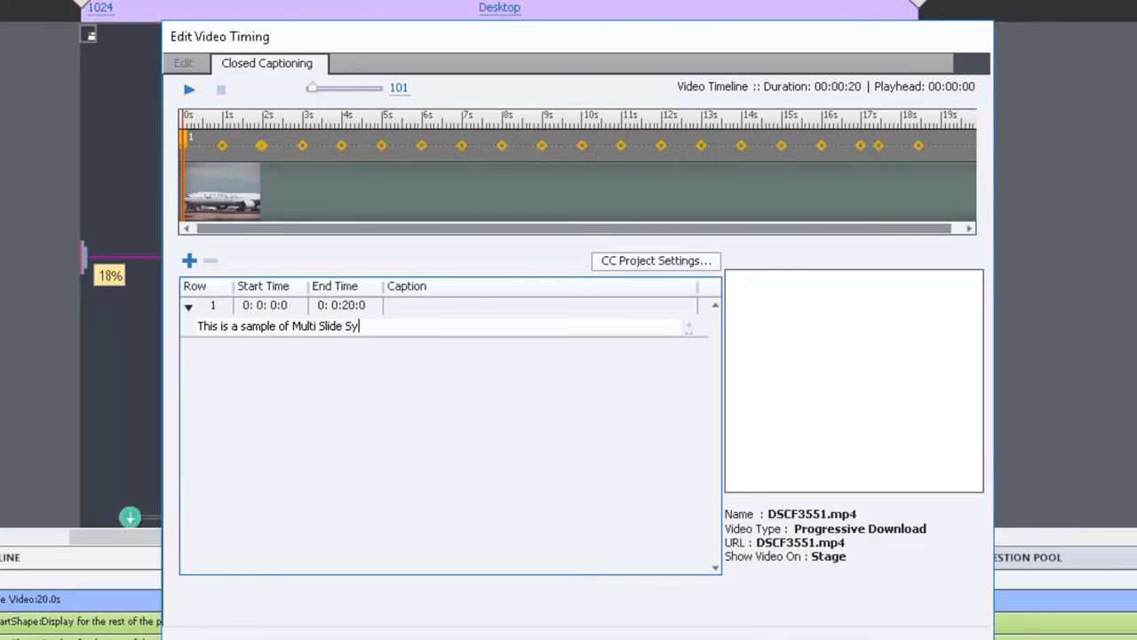
pyautogui.write('nchronized Video.')
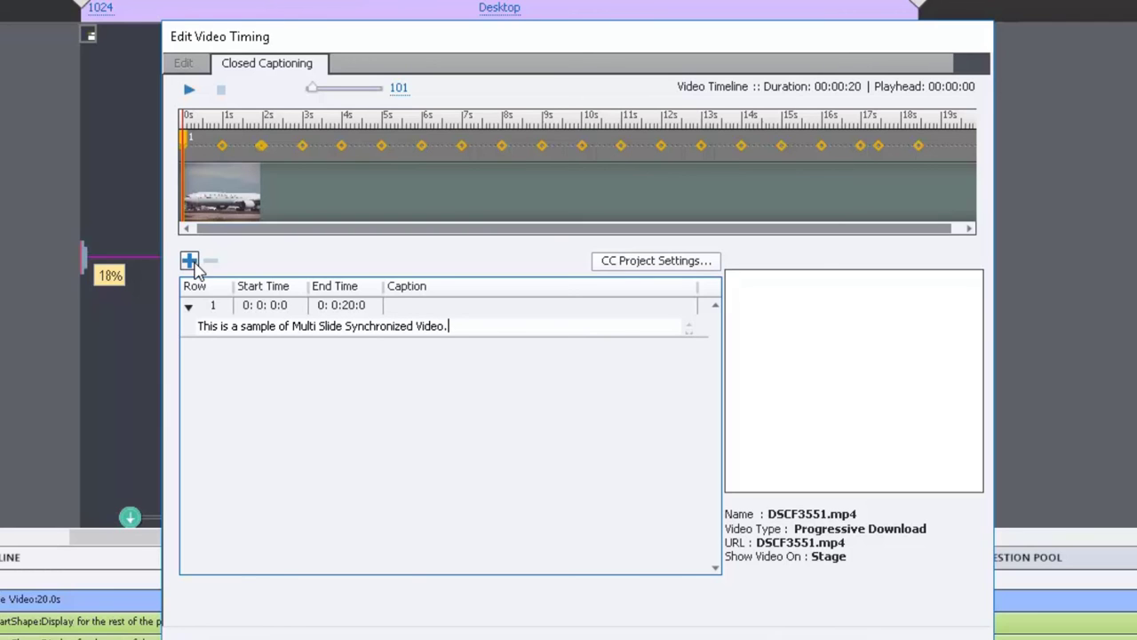
# Add a second closed caption at 10 s reading "You can add Closed Captioning to this video by clicking on Edit Video timing from your Properties Panel".
pyautogui.click(582, 126)
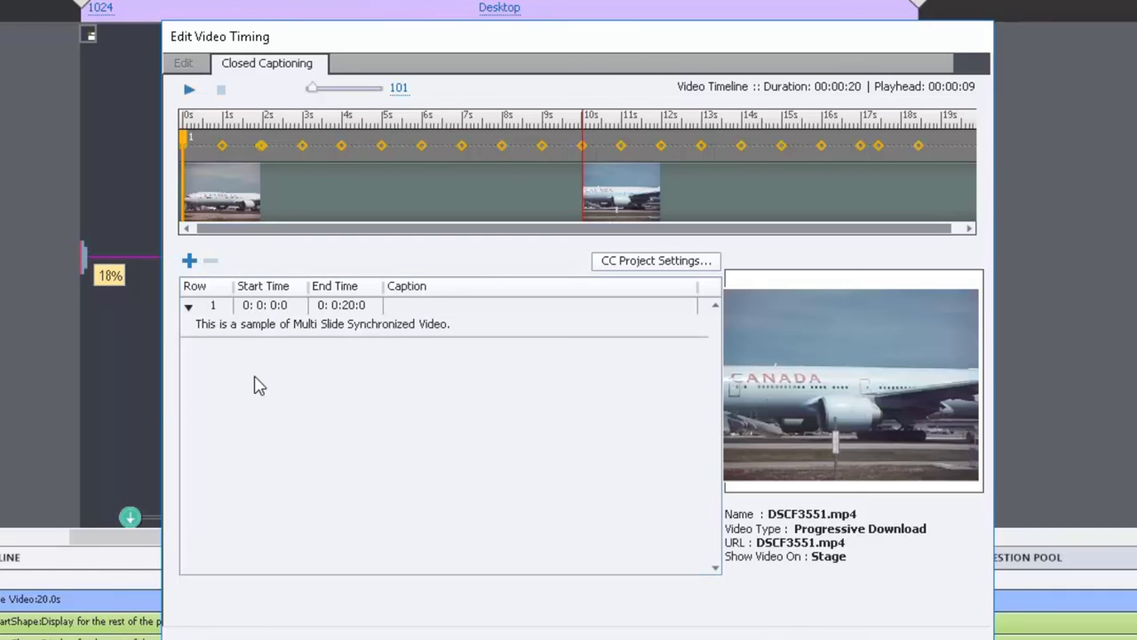
pyautogui.click(189, 260)
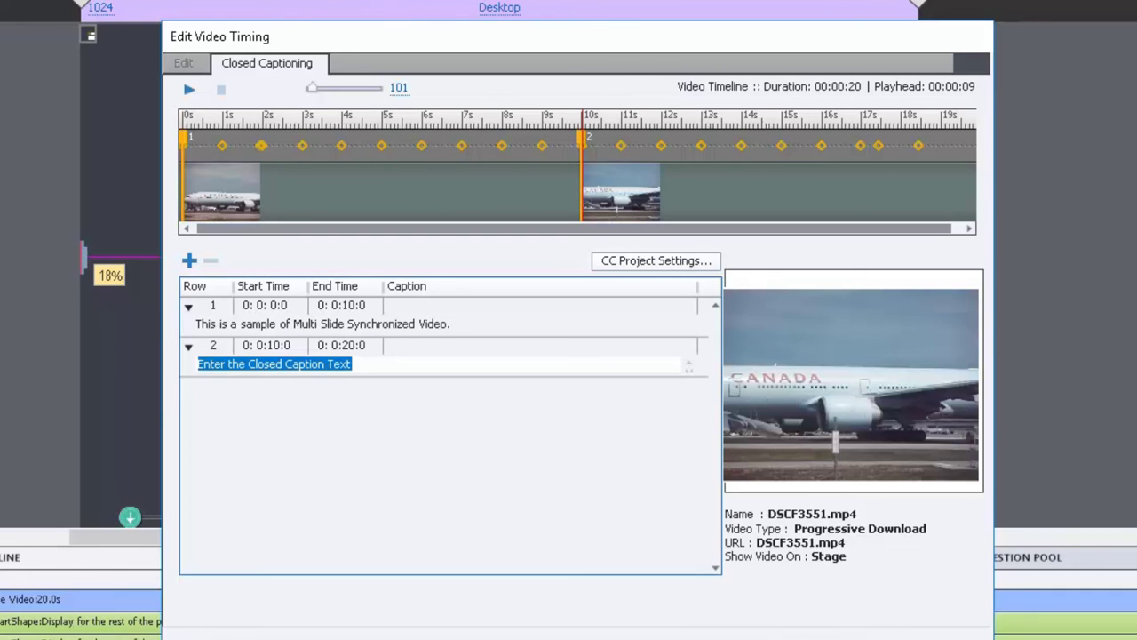
pyautogui.write('You can add')
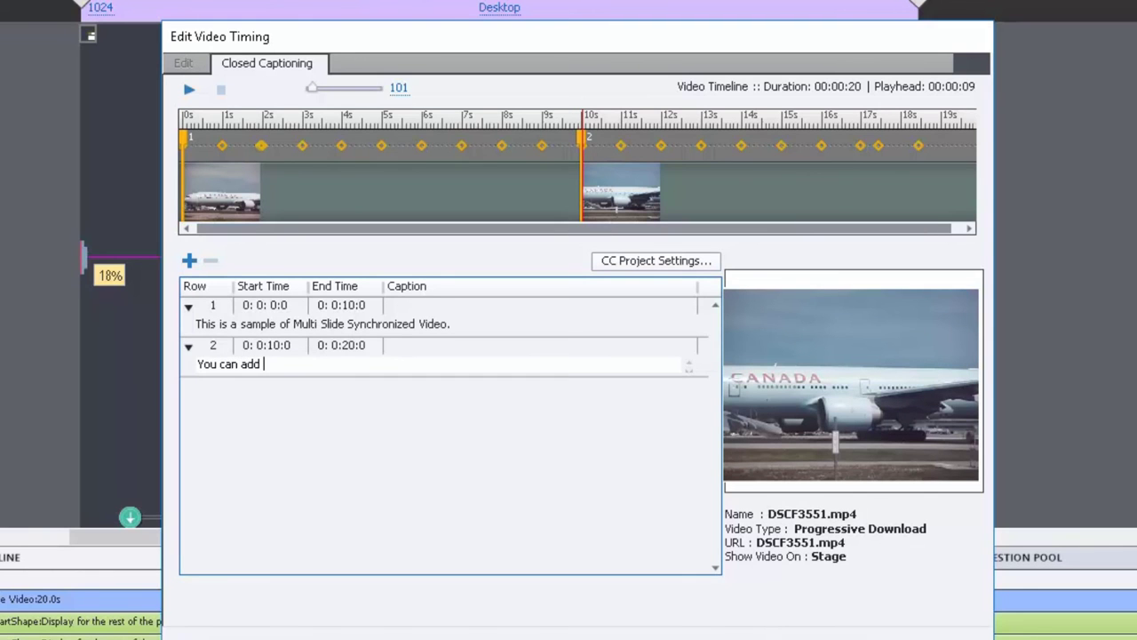
pyautogui.write(' Closed Captioning to this video')
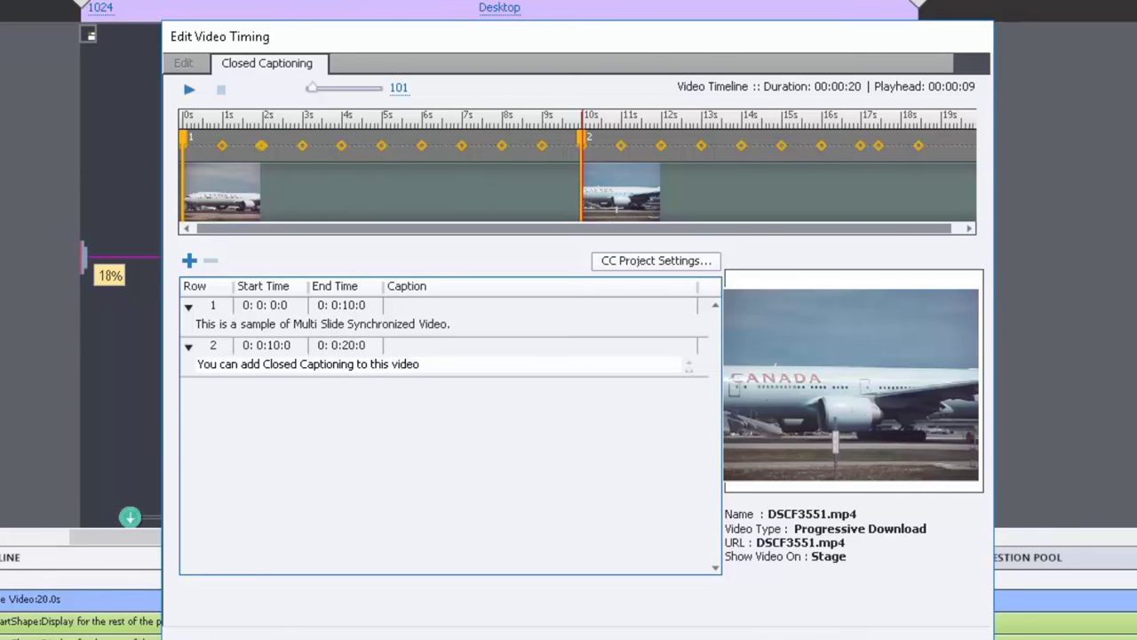
pyautogui.write(' by slicking')
pyautogui.press('BackSpace')
pyautogui.press('BackSpace')
pyautogui.press('BackSpace')
pyautogui.press('BackSpace')
pyautogui.press('BackSpace')
pyautogui.press('BackSpace')
pyautogui.press('BackSpace')
pyautogui.press('BackSpace')
pyautogui.write('clicking on Edit Video ')
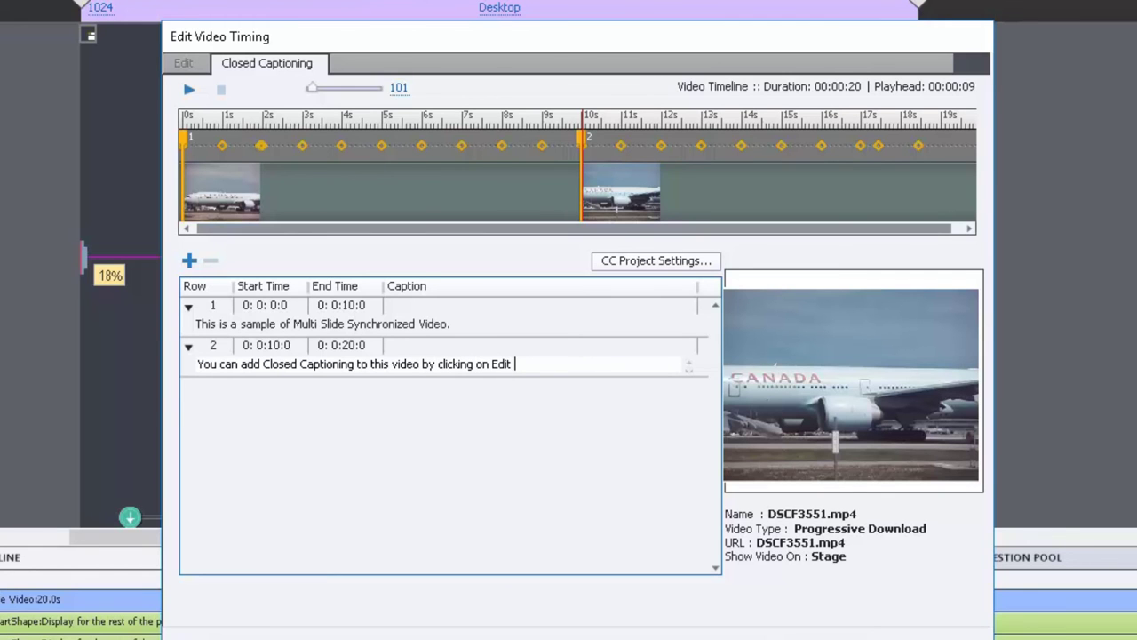
pyautogui.write('timing from')
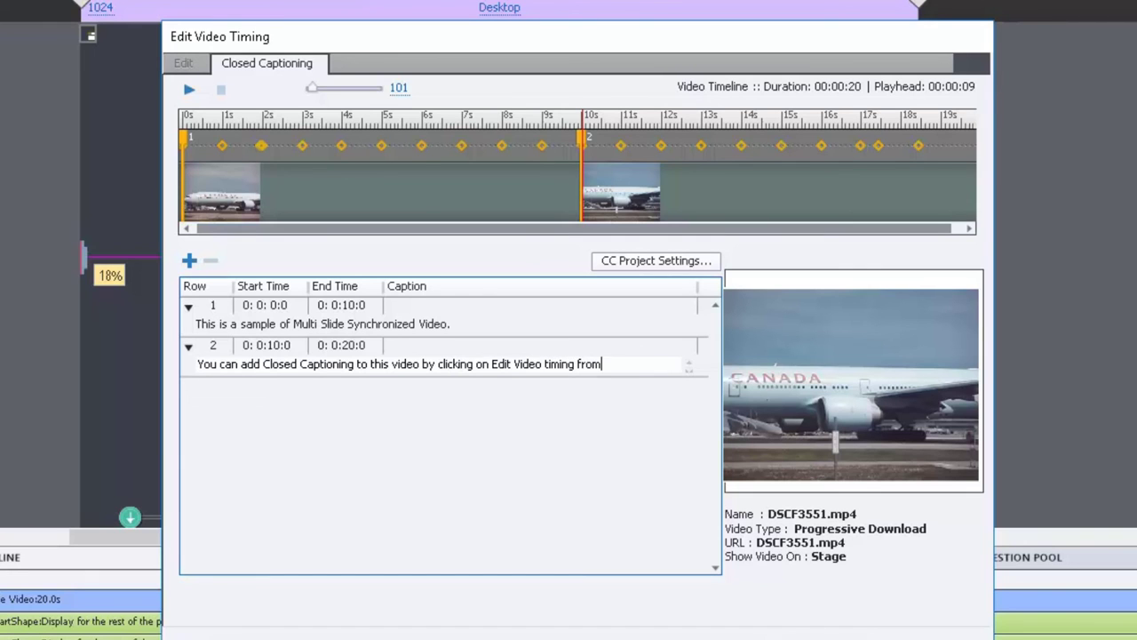
pyautogui.write(' your Properties')
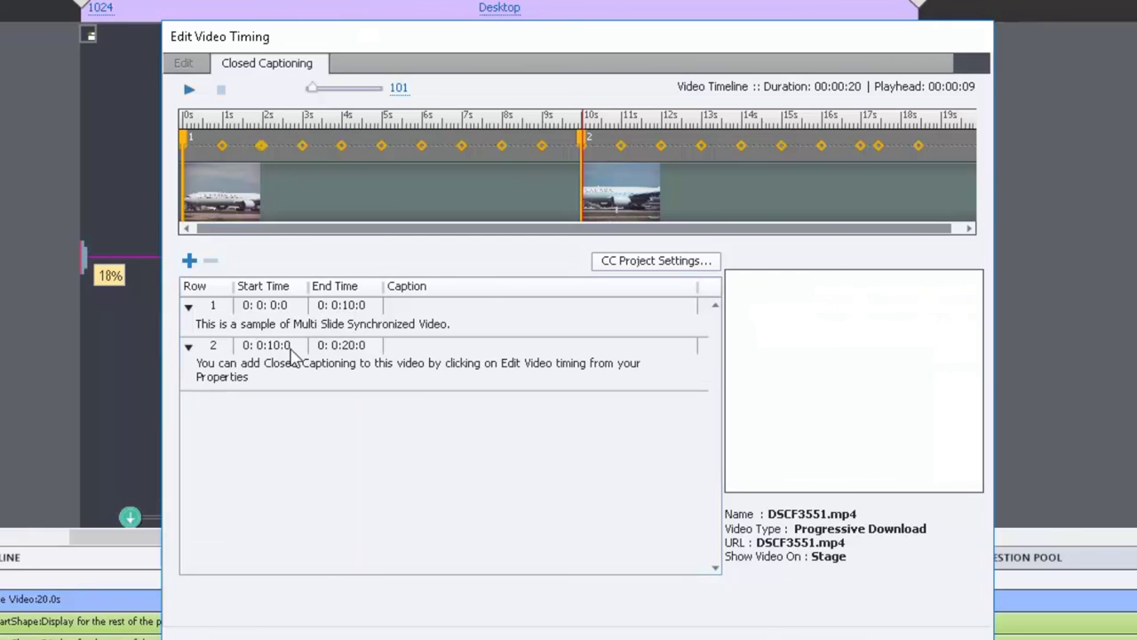
pyautogui.click(258, 377)
pyautogui.click(254, 377)
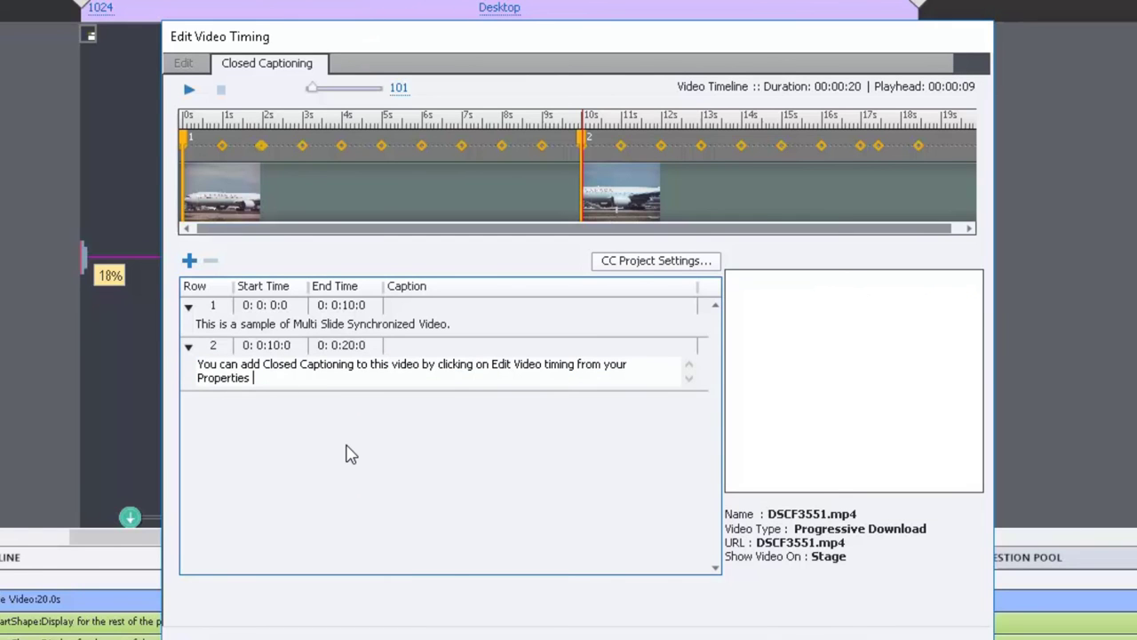
pyautogui.write('Panel')
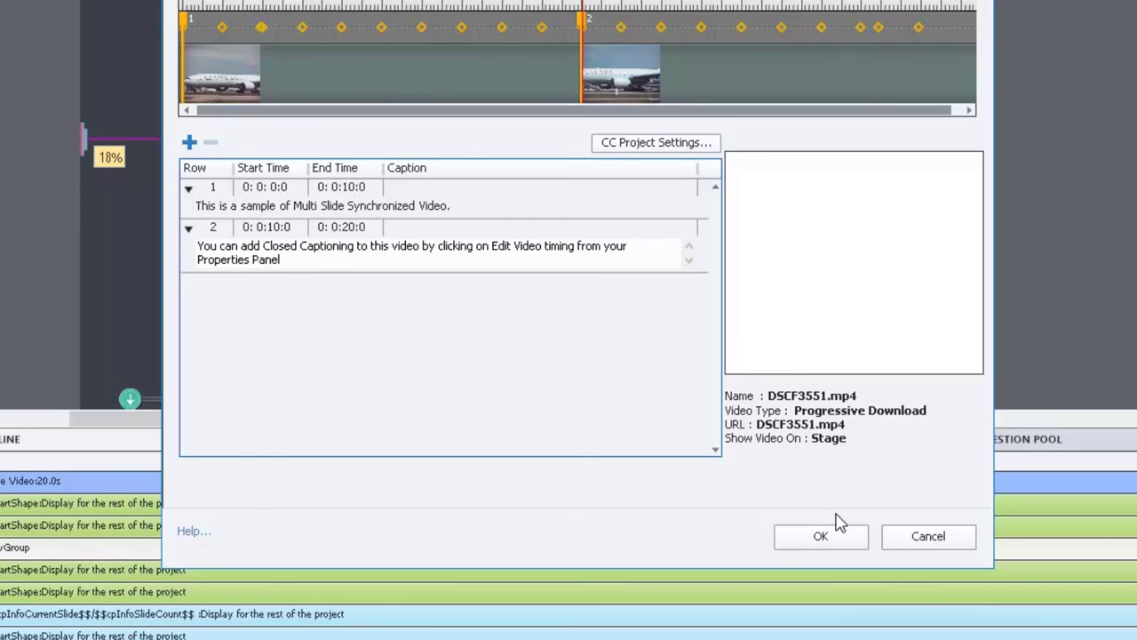
pyautogui.click(831, 535)
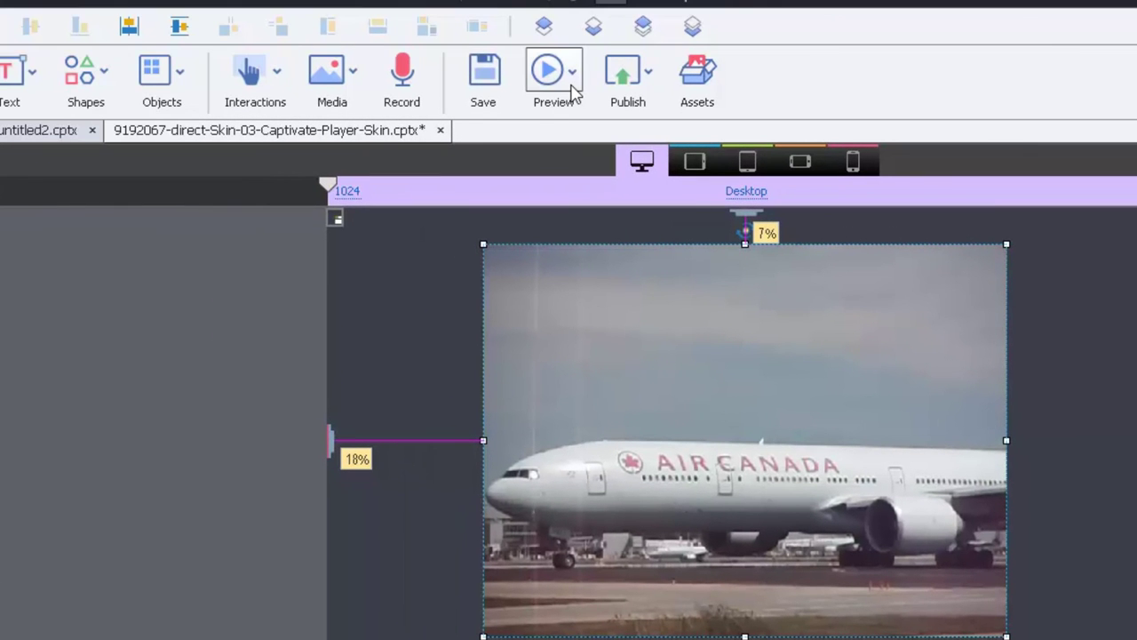
# Preview the whole project with closed captions turned on, and pause playback once the second caption is showing.
pyautogui.click(573, 75)
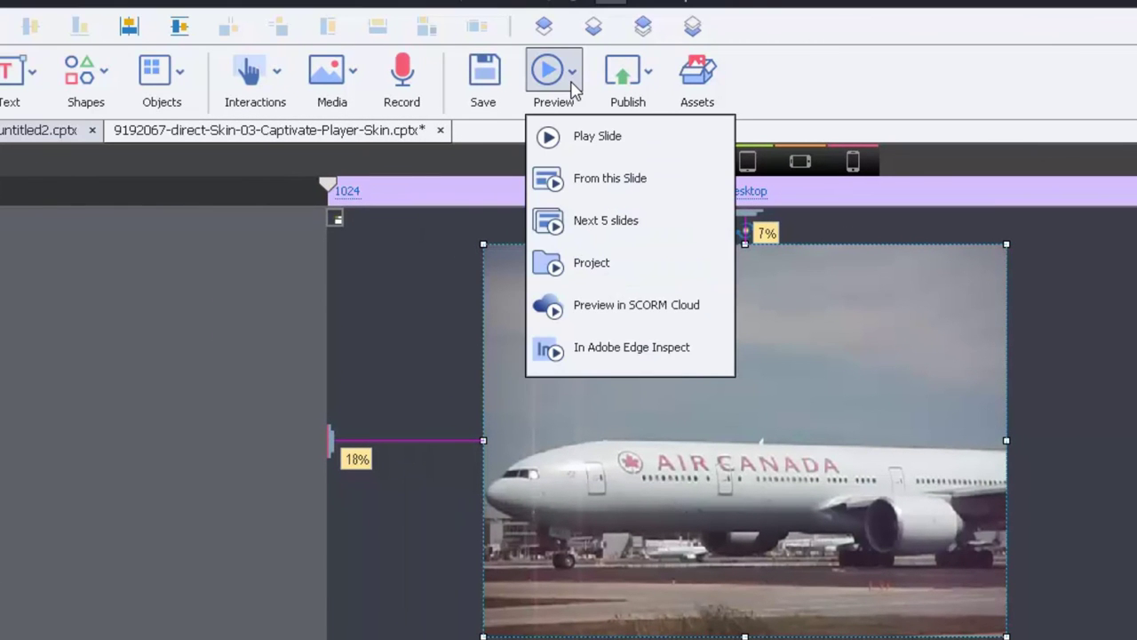
pyautogui.click(652, 273)
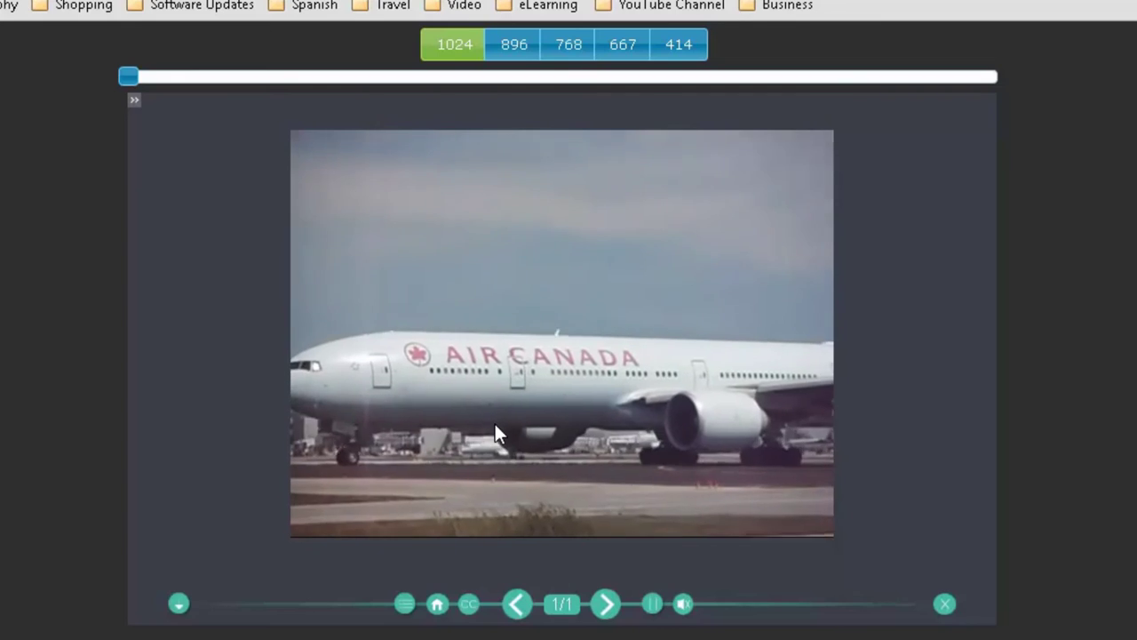
pyautogui.click(467, 604)
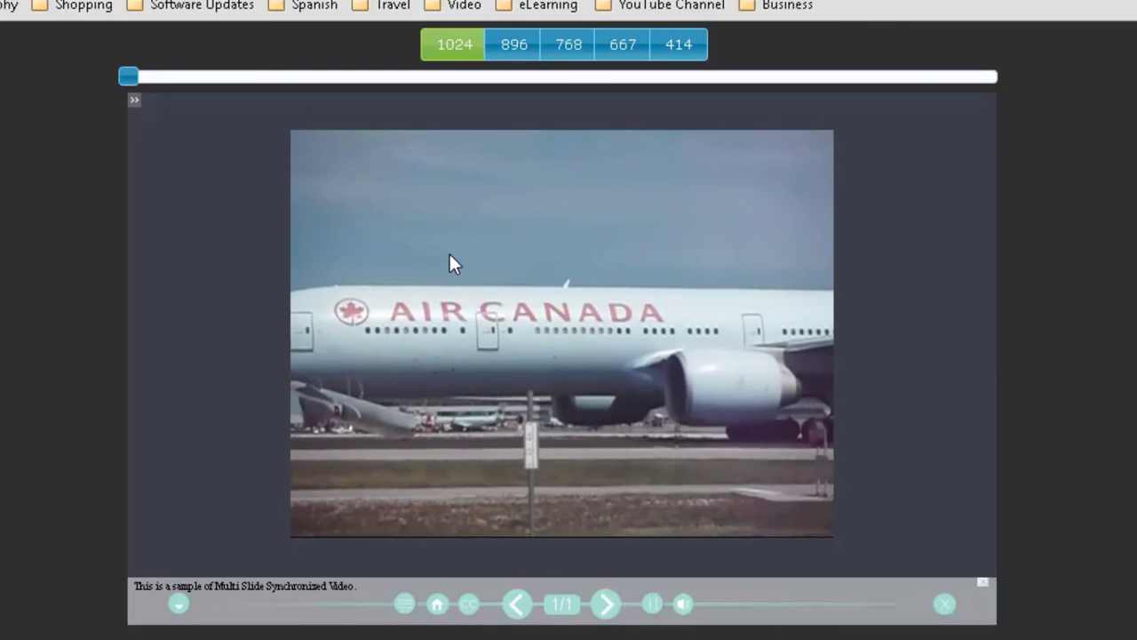
pyautogui.click(652, 608)
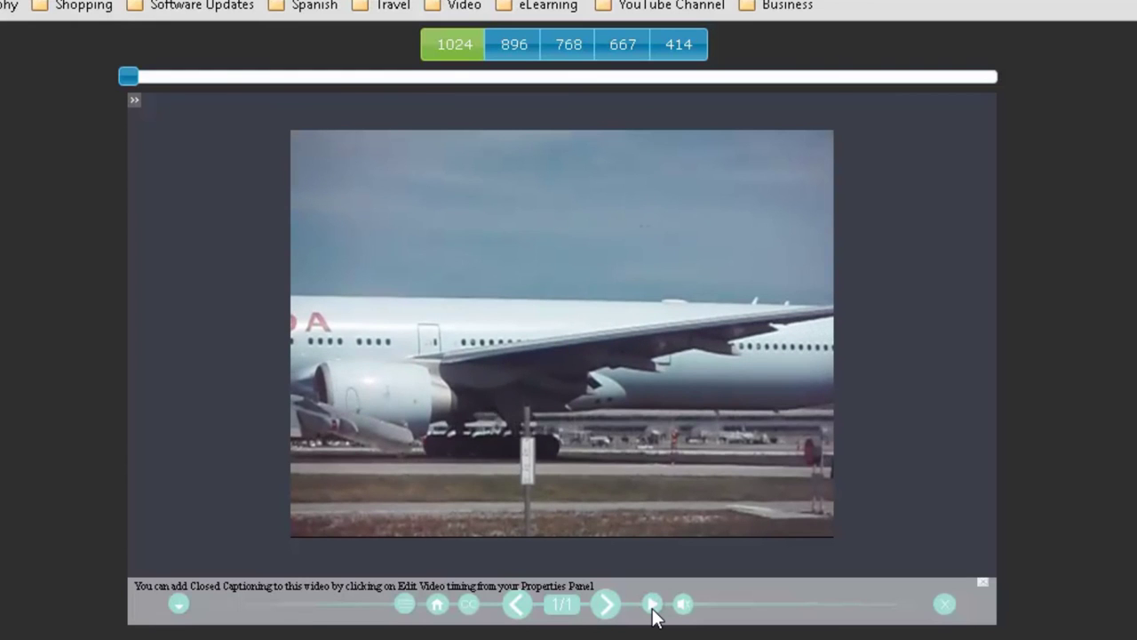